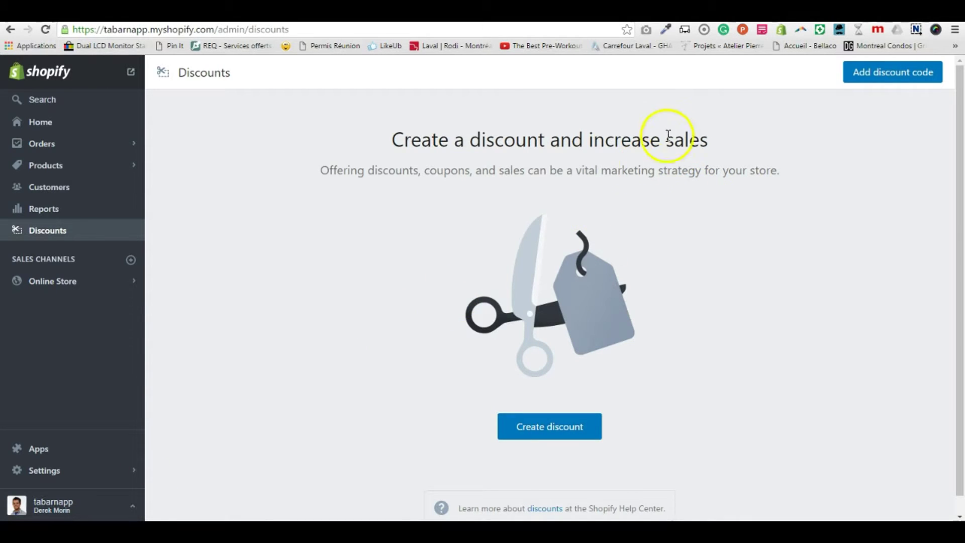
- Start a new discount code from the empty Discounts page
left_click(878, 76)
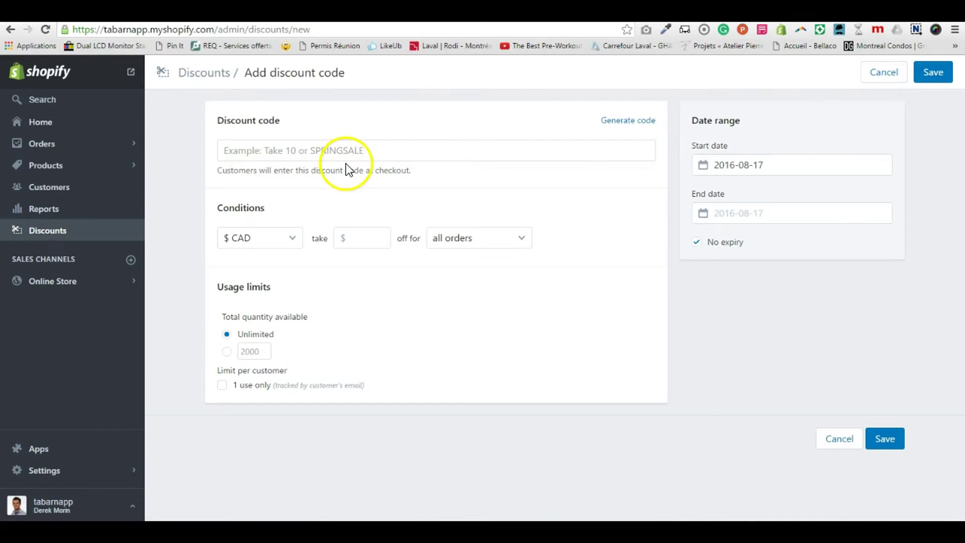
- Enter 33.33-off as the discount code name
left_click(338, 153)
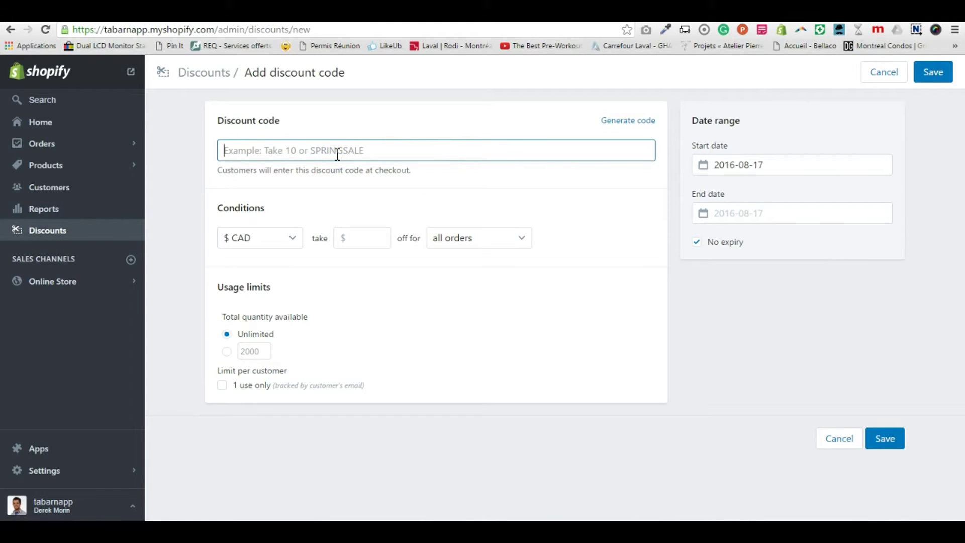
type("3")
key("BackSpace")
type("33.33-off")
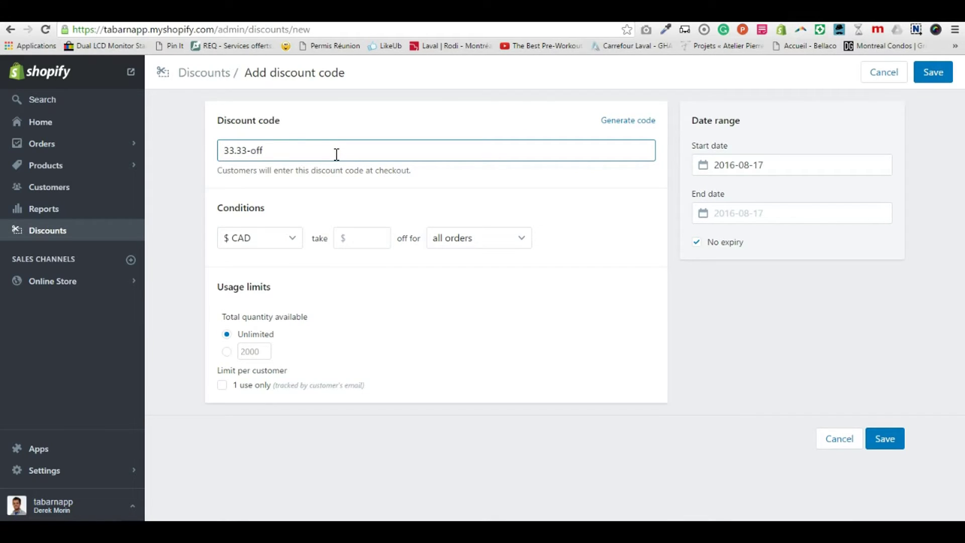
- Make it a 33.33% discount applied to all orders
left_click(286, 237)
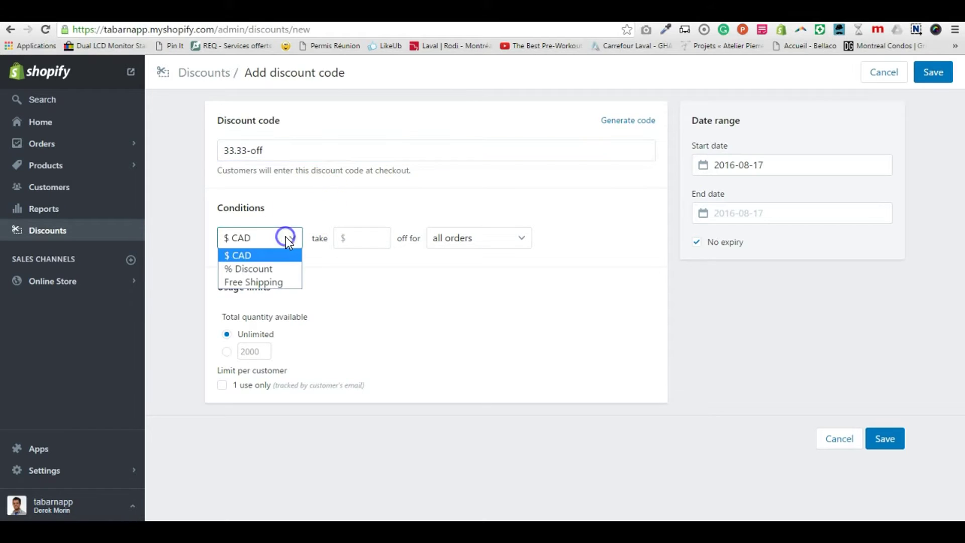
left_click(279, 268)
left_click(356, 237)
type("33.33")
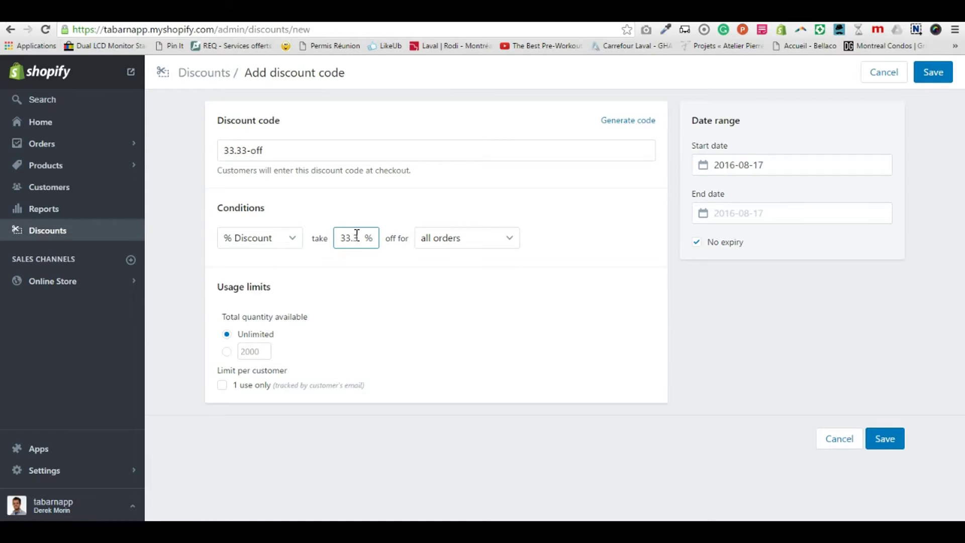
left_click(461, 237)
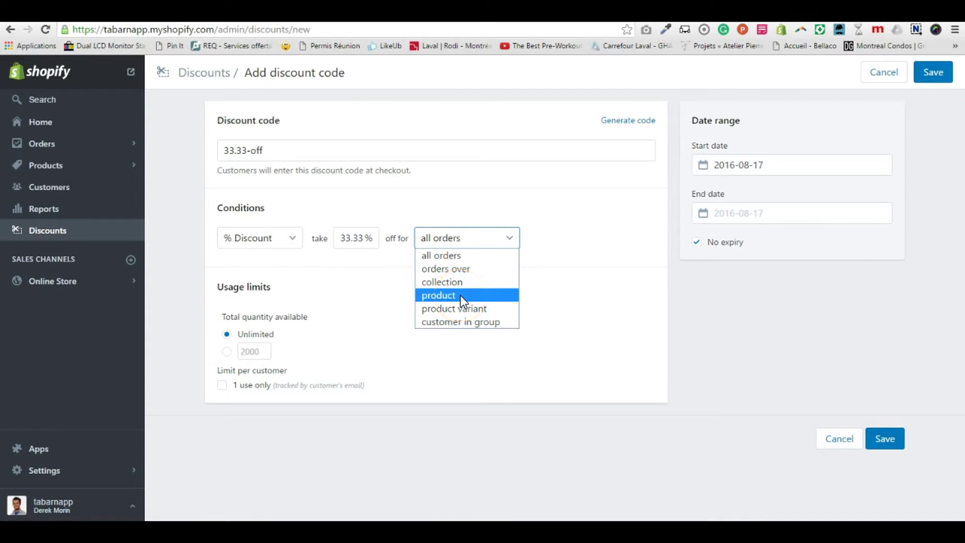
left_click(461, 294)
left_click(477, 239)
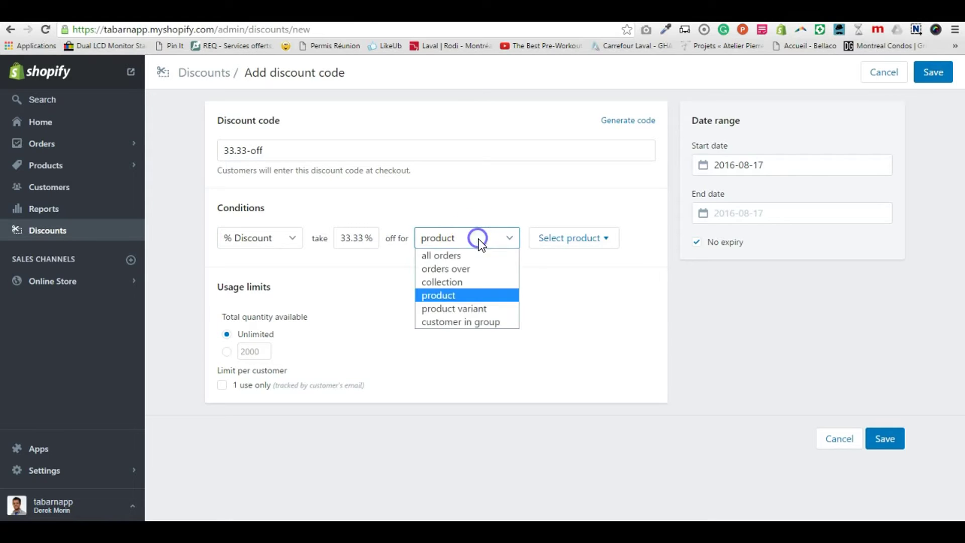
left_click(479, 254)
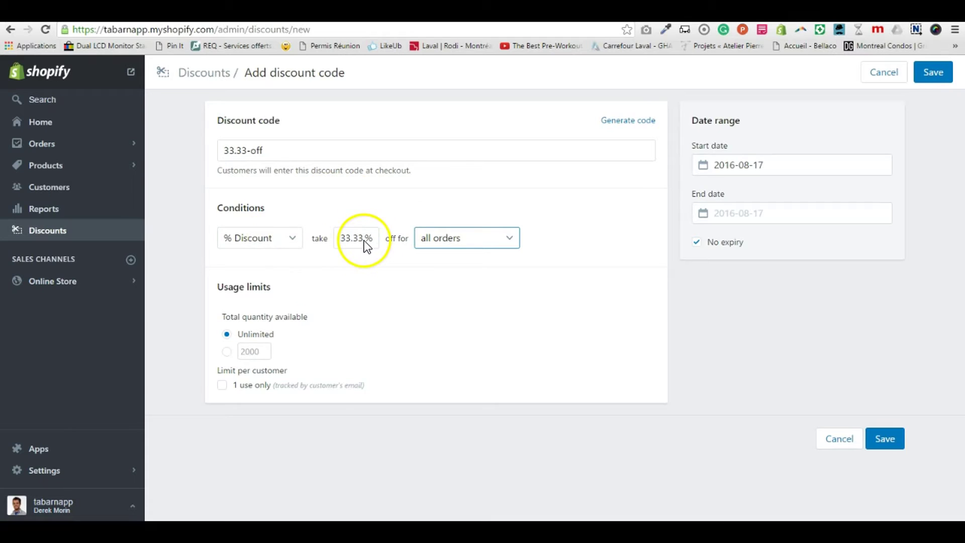
- Try limiting 33.33-off to a single product, revert to all orders, and save
left_click(459, 240)
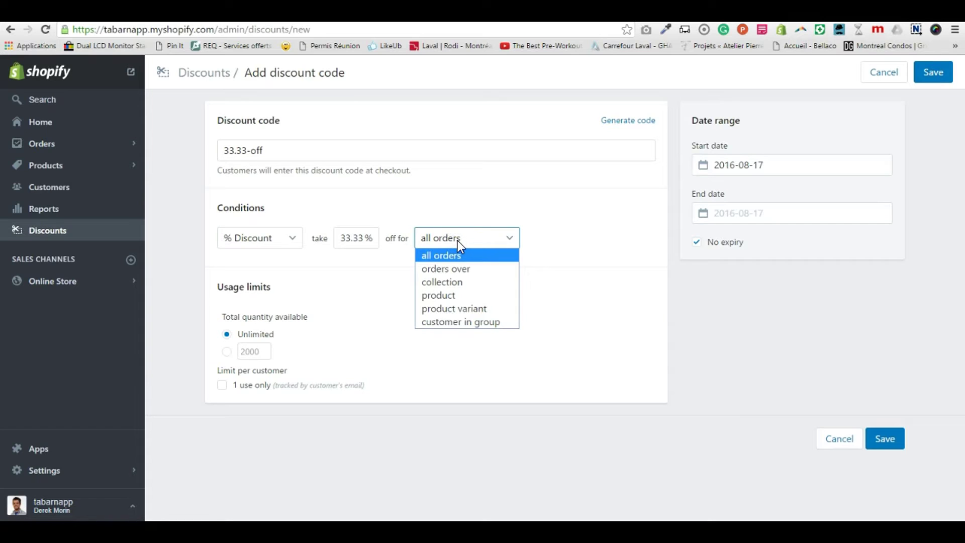
left_click(455, 296)
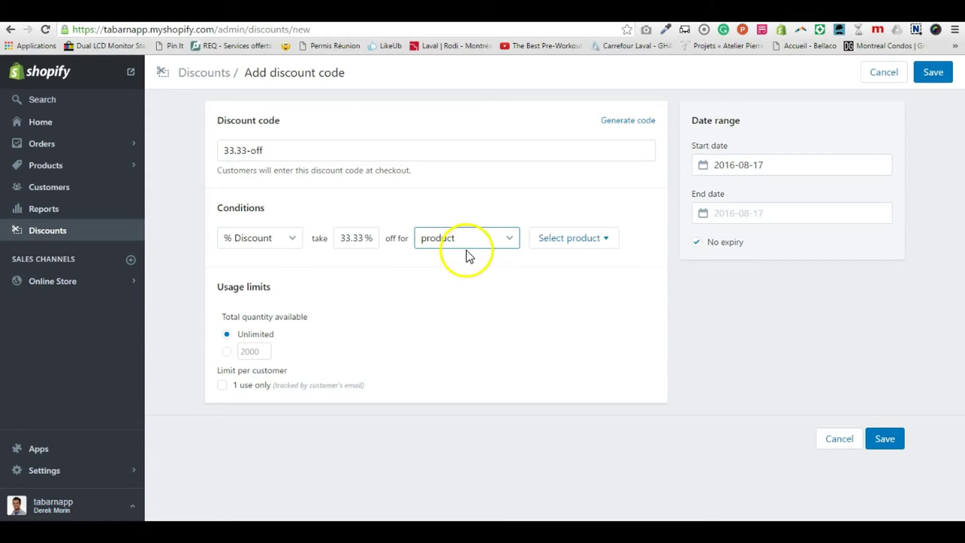
left_click(566, 244)
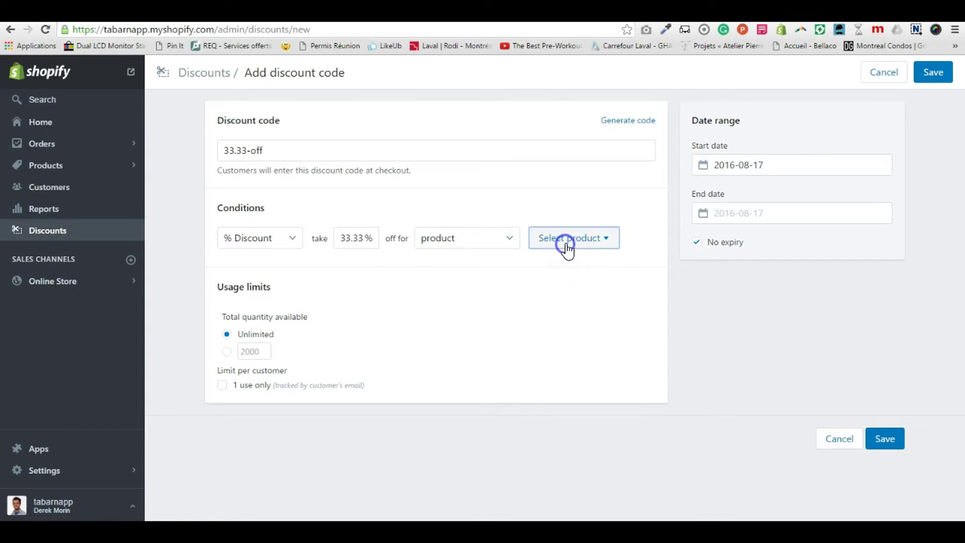
left_click(474, 235)
left_click(475, 256)
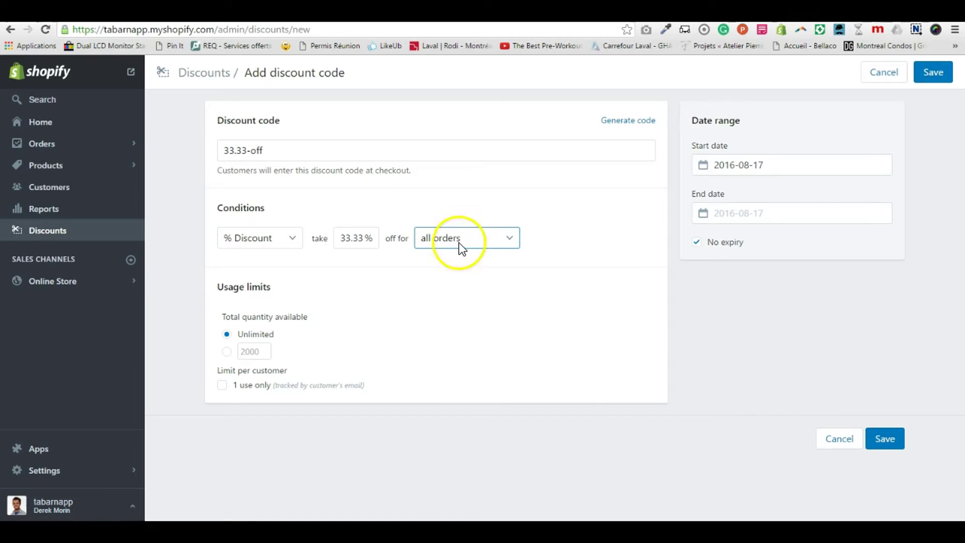
left_click(943, 76)
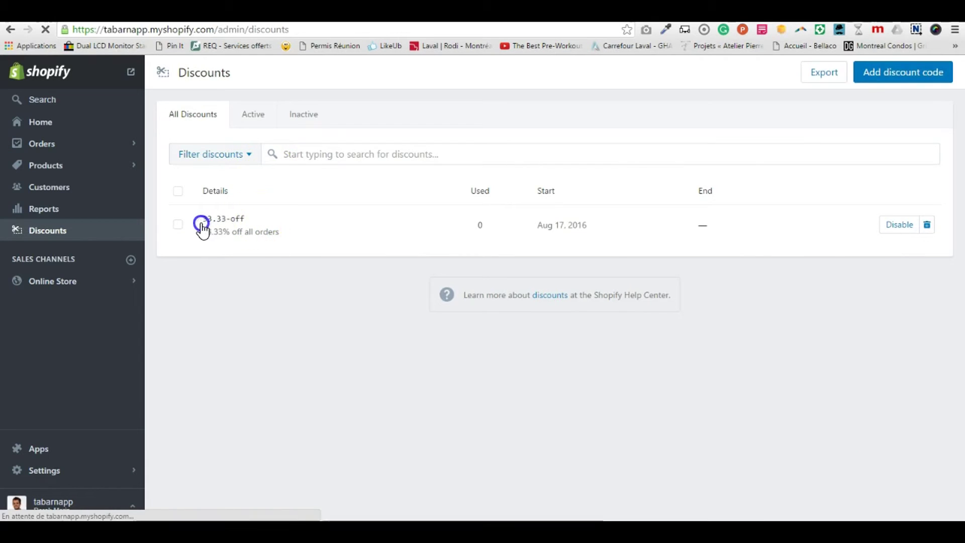
- Copy the saved 33.33-off code from the list, then go to the installed apps
triple_click(199, 221)
key("ctrl+c")
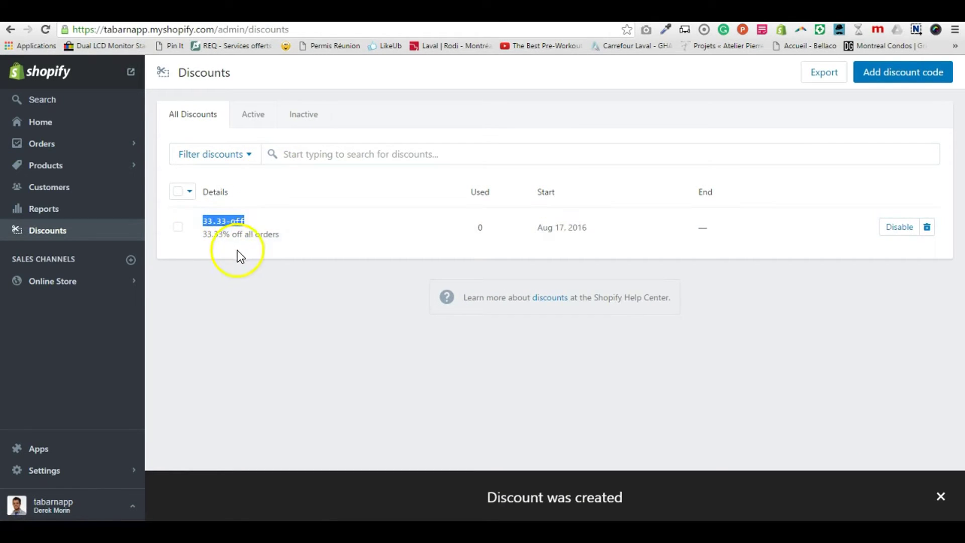
left_click(39, 448)
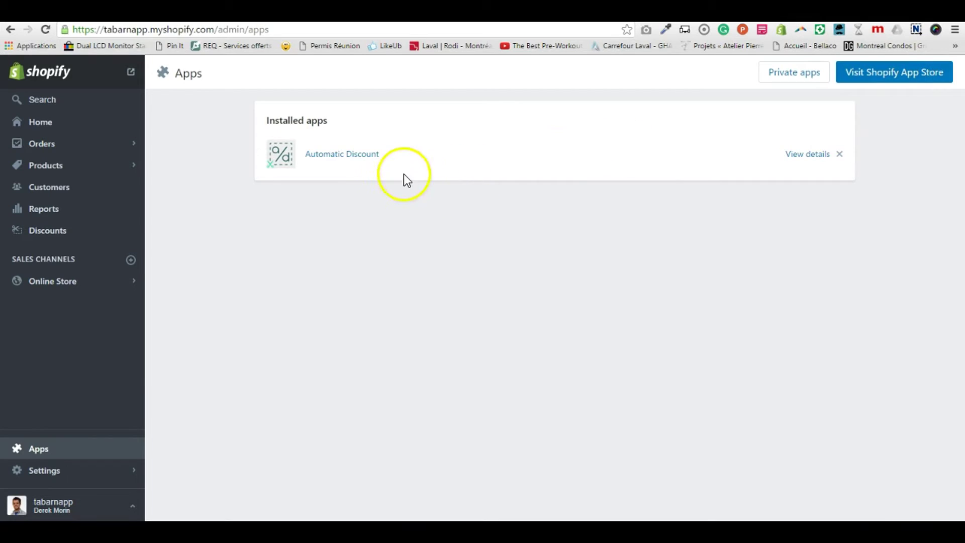
- Open Automatic Discount settings and scroll to the take20 rule for amounts of 40+
left_click(351, 155)
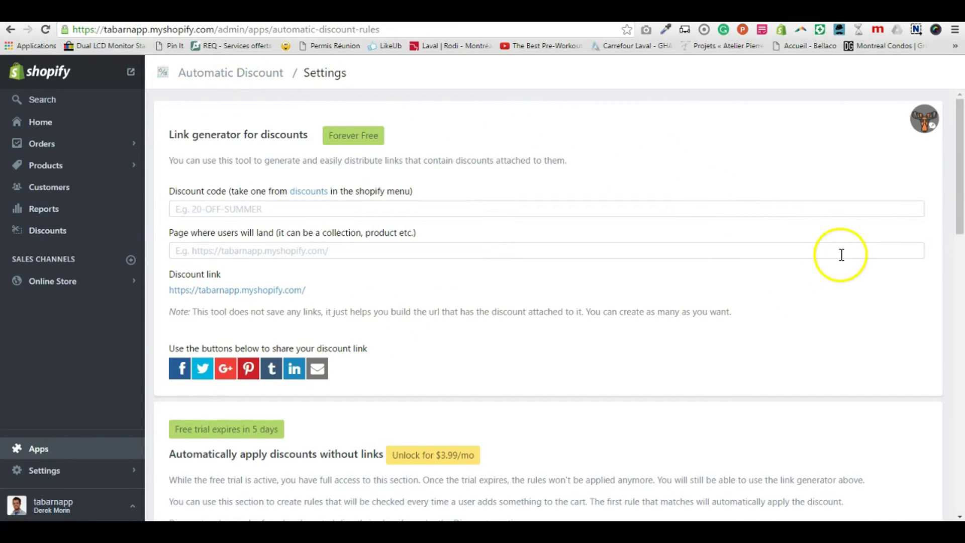
scroll(841, 255, "down", 1)
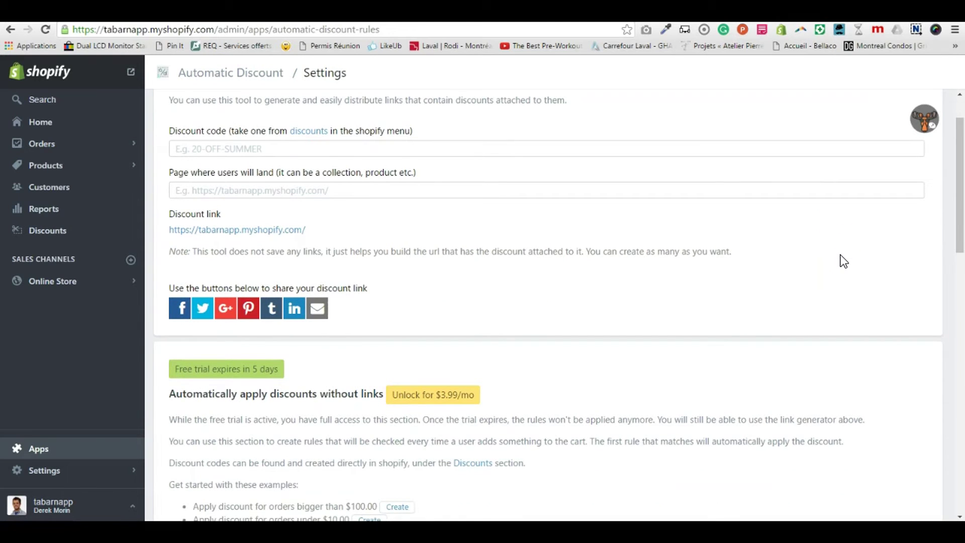
scroll(842, 259, "down", 1)
scroll(844, 261, "down", 4)
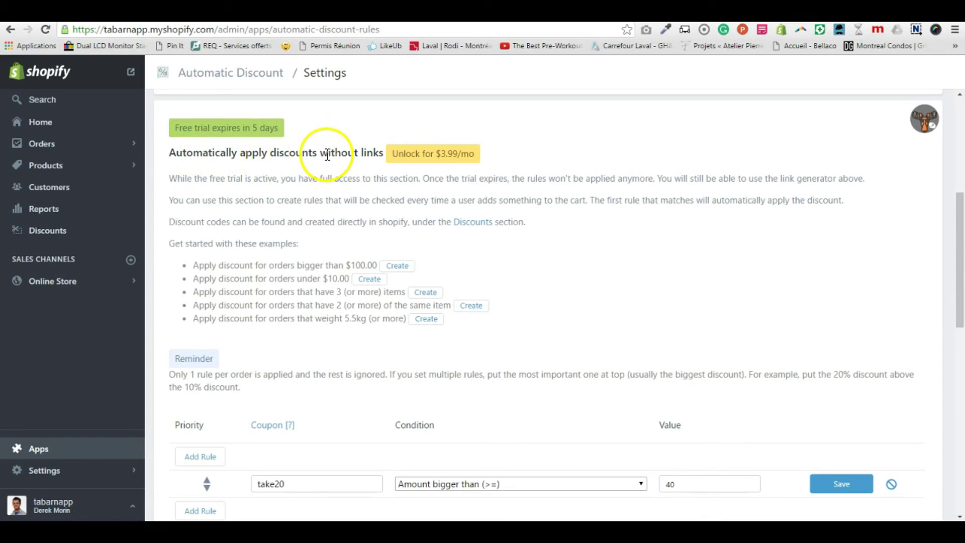
scroll(673, 171, "down", 1)
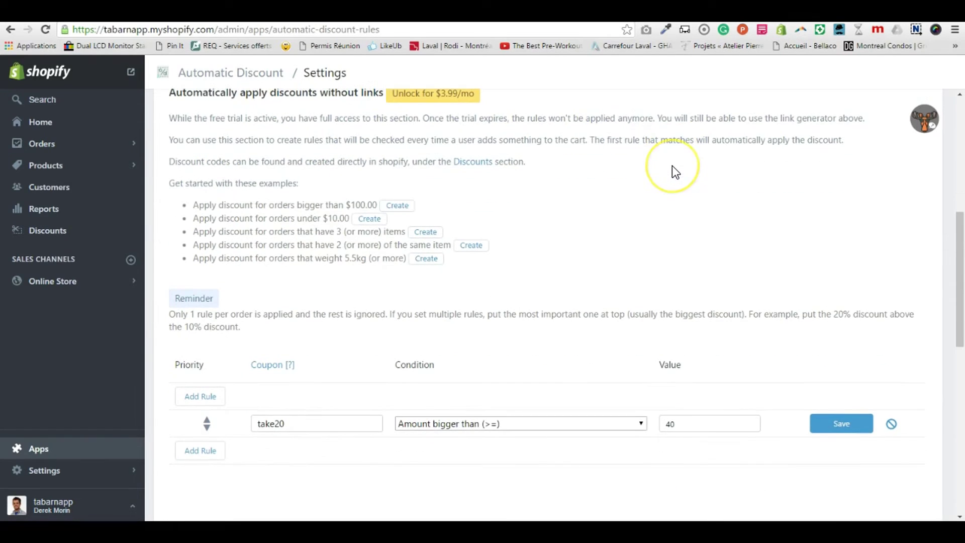
scroll(672, 166, "down", 1)
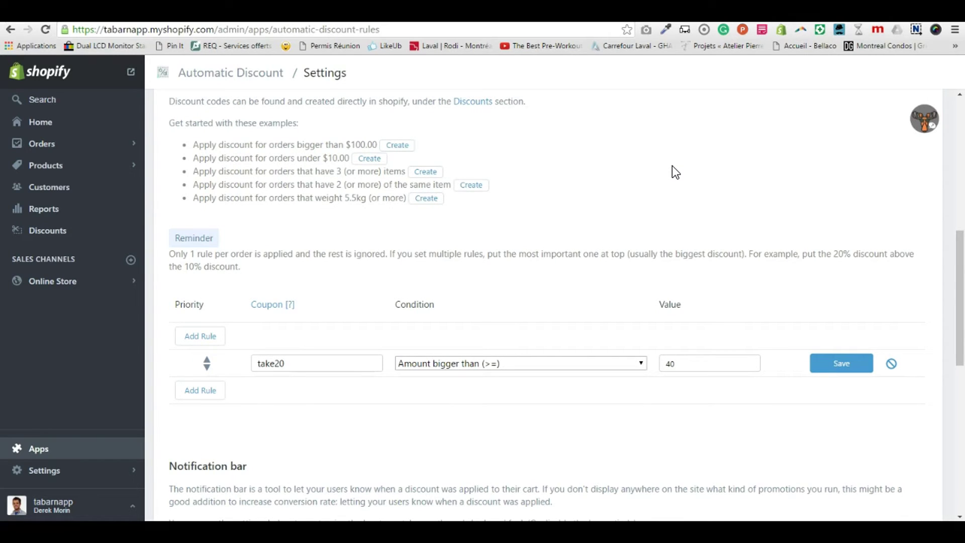
scroll(672, 164, "down", 2)
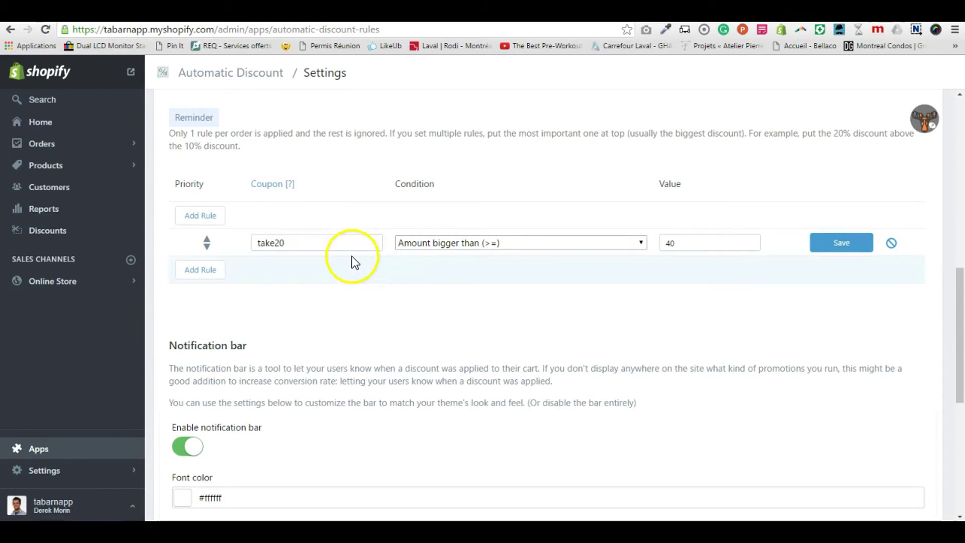
- Replace the rule's take20 coupon with the pasted 33.33-off code
left_click(312, 242)
double_click(312, 242)
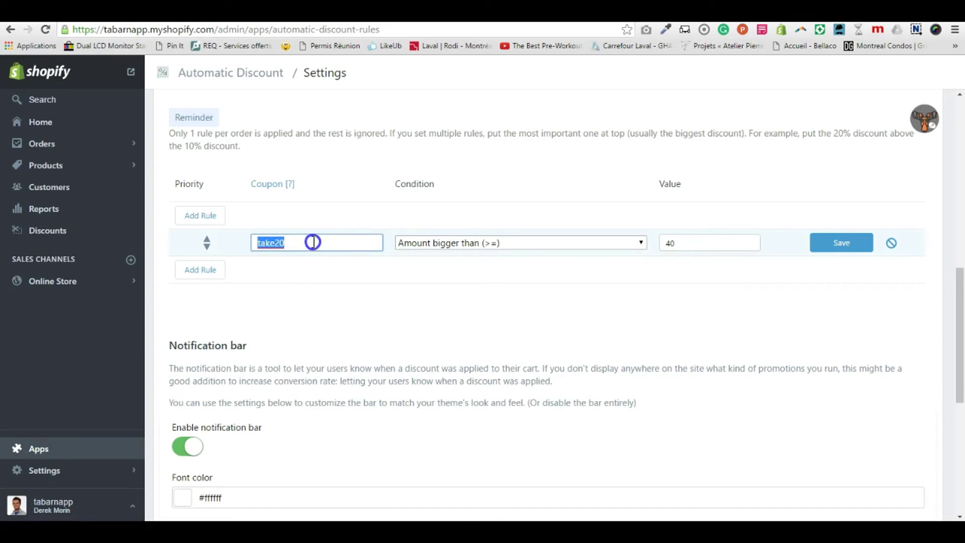
key("ctrl+v")
left_click(274, 187)
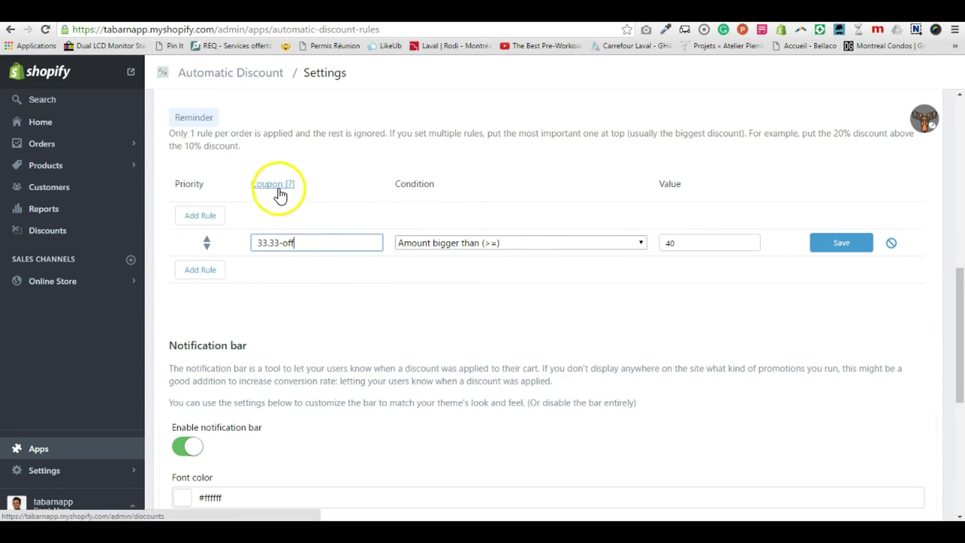
- Set the condition to 'Same item # more than (>=)' with value 3 and save the rule
left_click(454, 245)
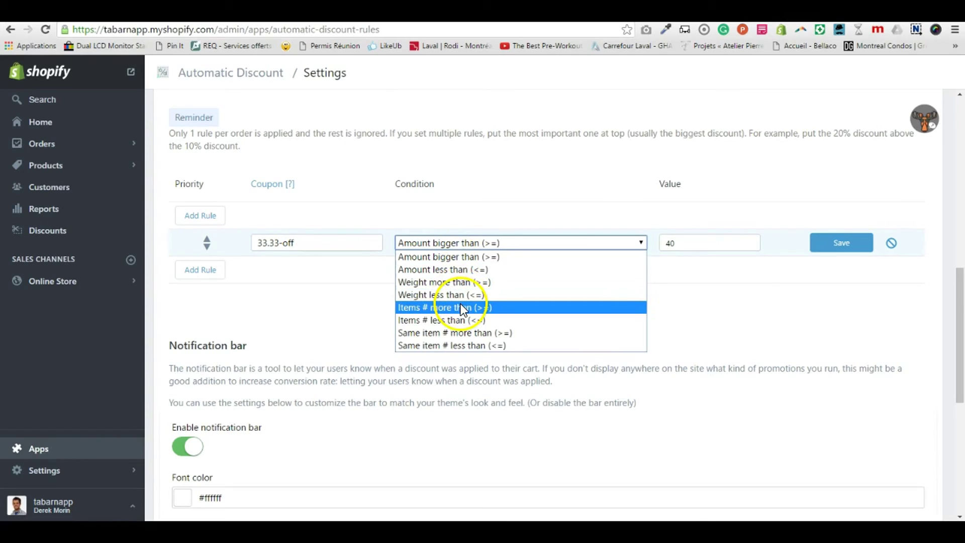
left_click(469, 332)
double_click(675, 244)
type("2")
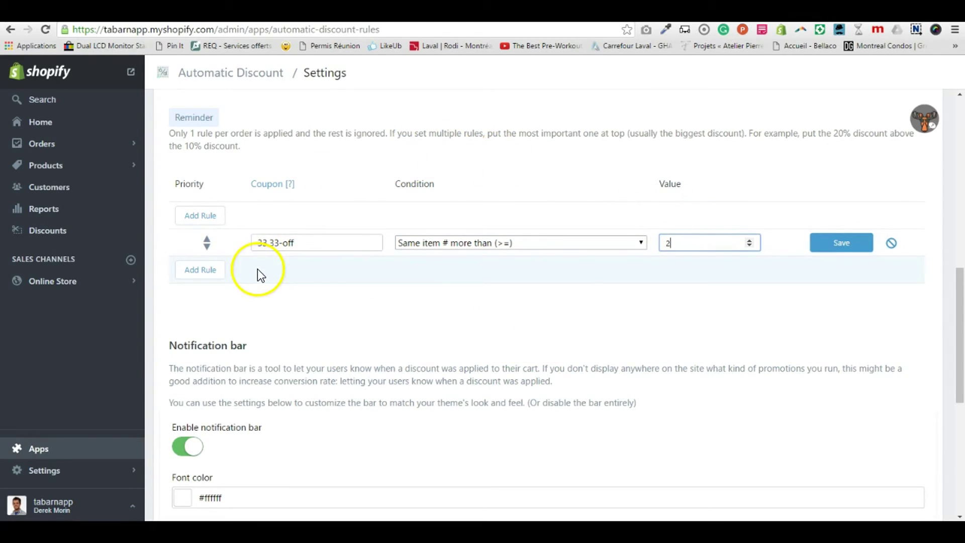
left_click(855, 243)
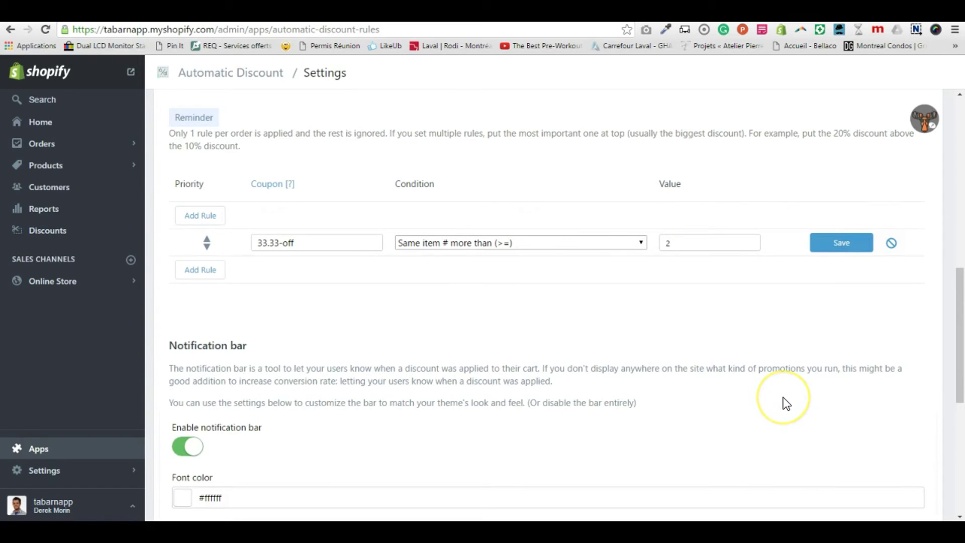
double_click(672, 244)
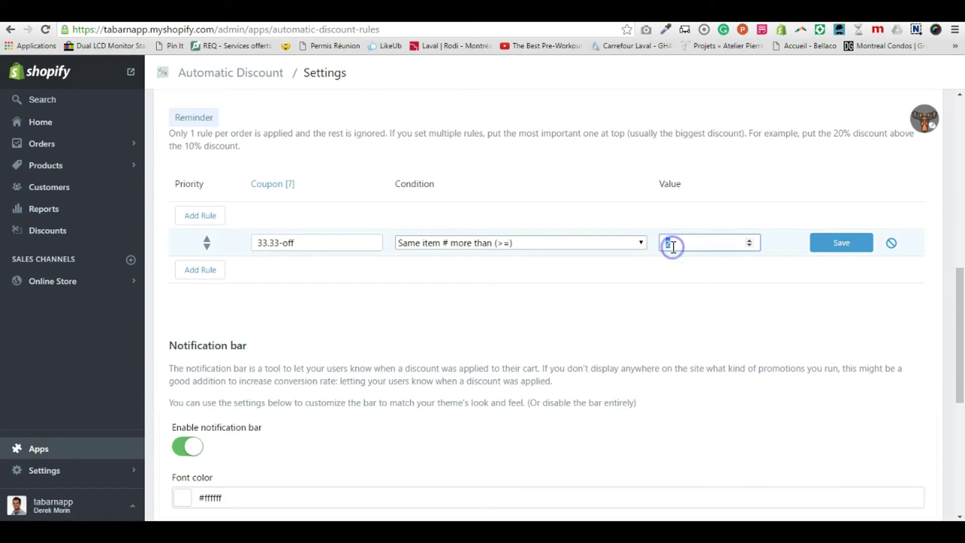
type("3")
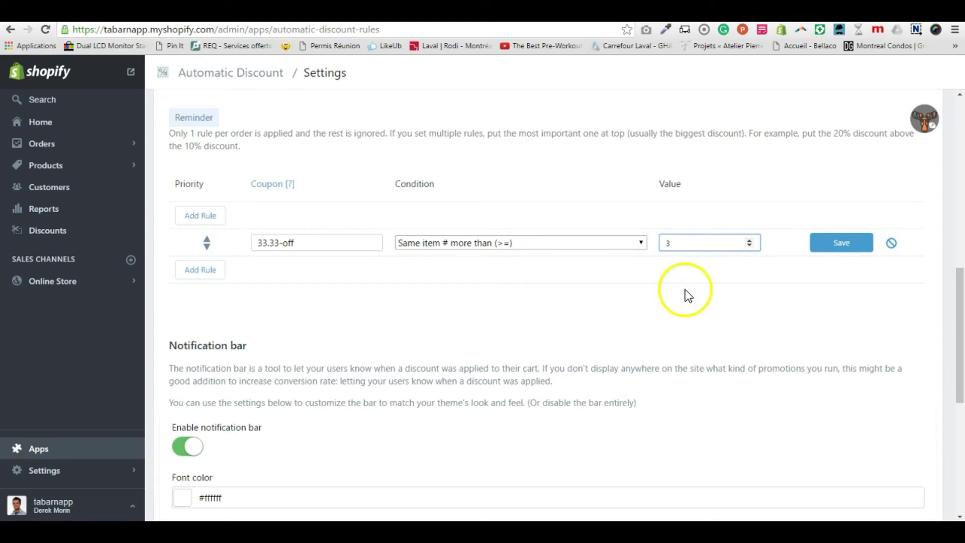
left_click(831, 242)
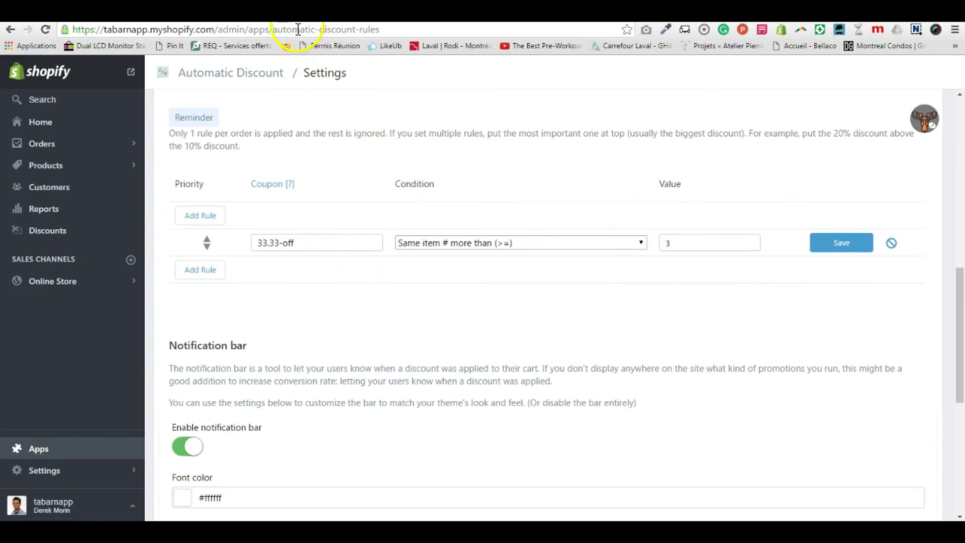
scroll(374, 193, "up", 2)
- Load the store's product page with the discount parameter removed from the URL
scroll(381, 190, "up", 2)
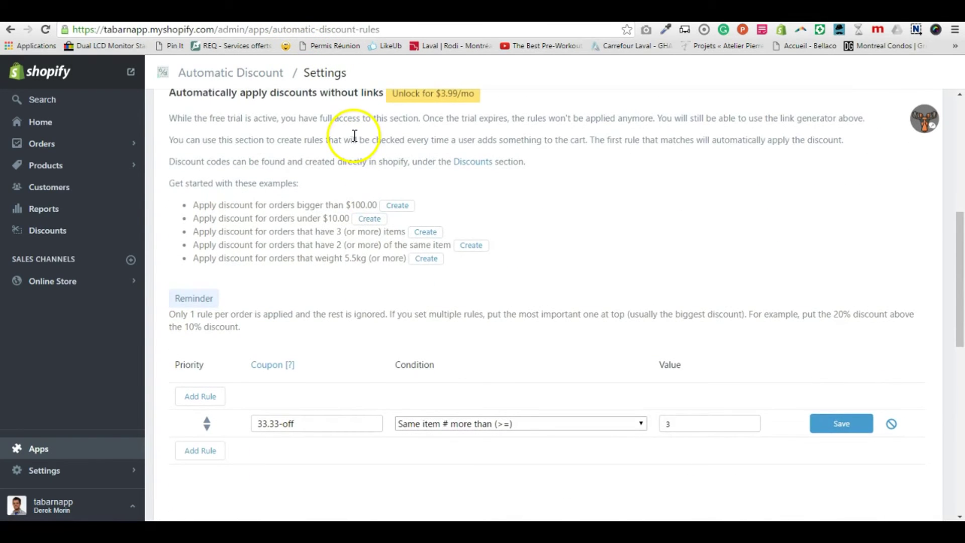
scroll(353, 135, "up", 1)
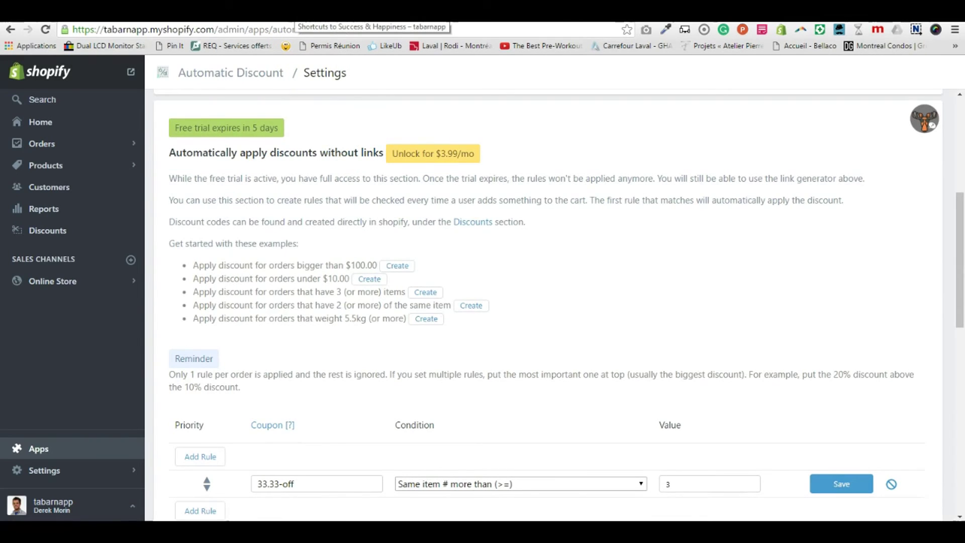
left_click(301, 13)
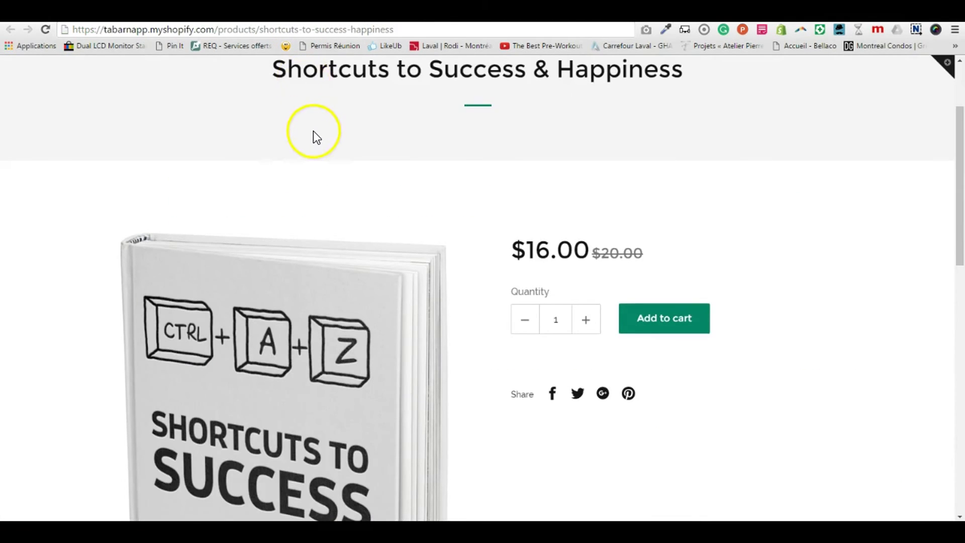
scroll(317, 138, "down", 1)
left_click(59, 30)
type("https://tabarnapp.myshopify.com/products/shortcuts-to-success-happiness?discount=10-off")
key("Return")
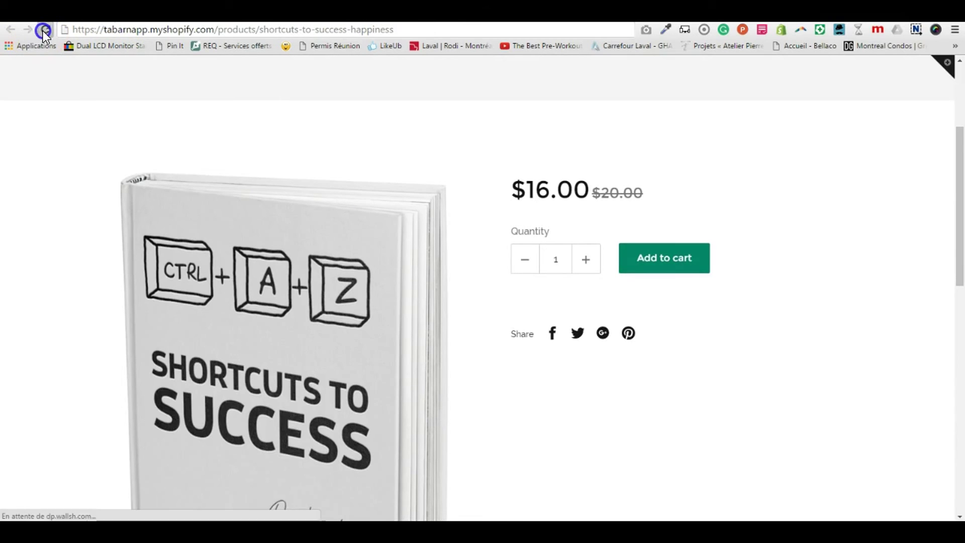
left_click_drag(390, 32, 501, 30)
key("BackSpace")
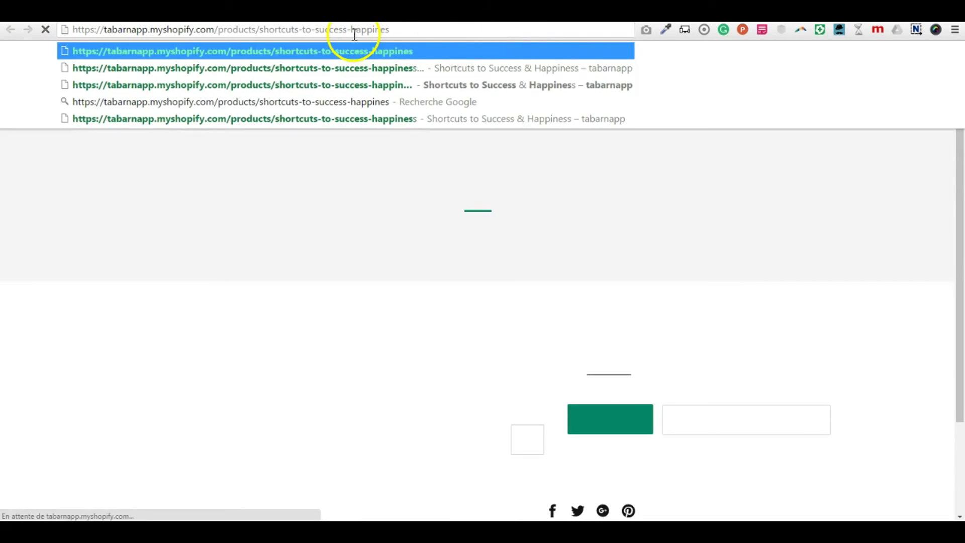
key("Return")
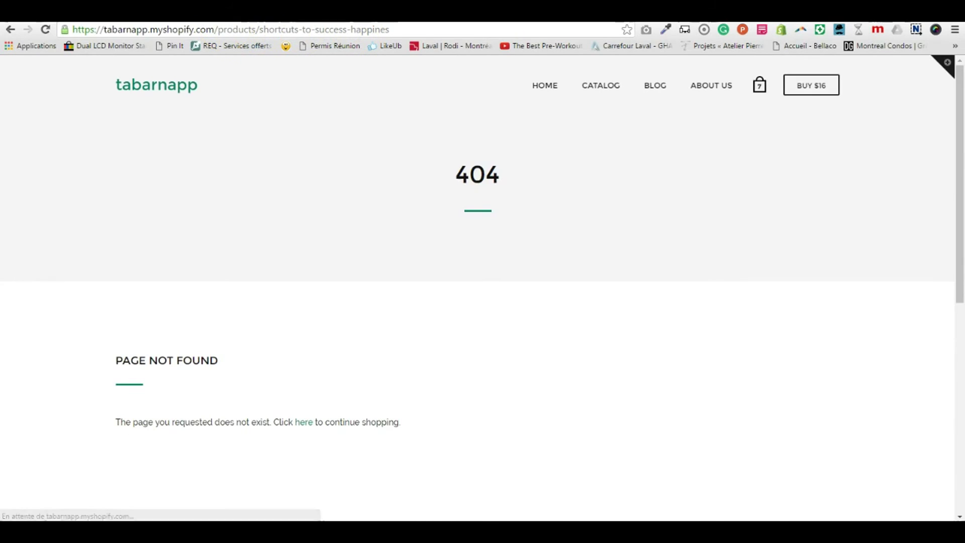
- Go to the store homepage and open the Shortcuts to Success & Happiness book
left_click(176, 82)
left_click(176, 29)
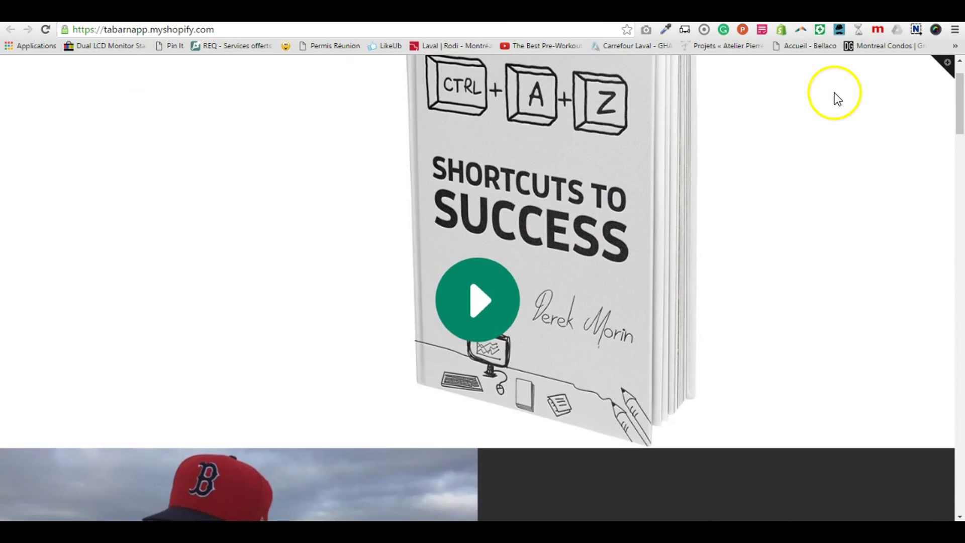
scroll(835, 93, "up", 1)
left_click(823, 95)
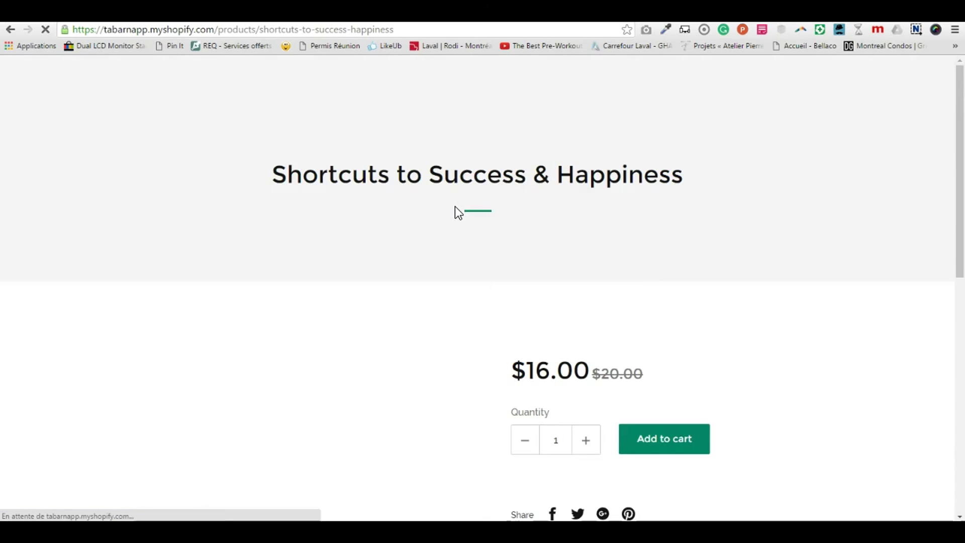
- Add the Shortcuts to Success & Happiness book to the cart
scroll(613, 230, "down", 3)
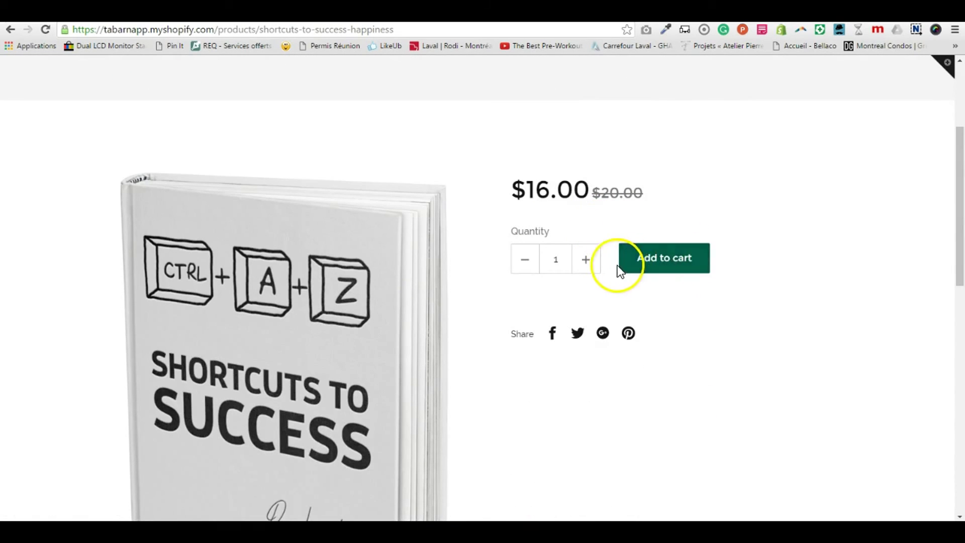
left_click(585, 266)
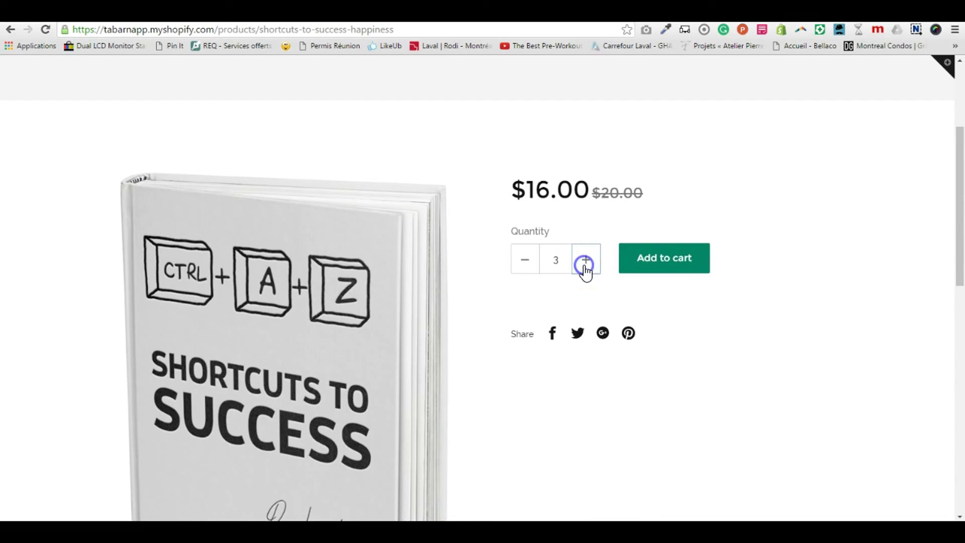
left_click(672, 260)
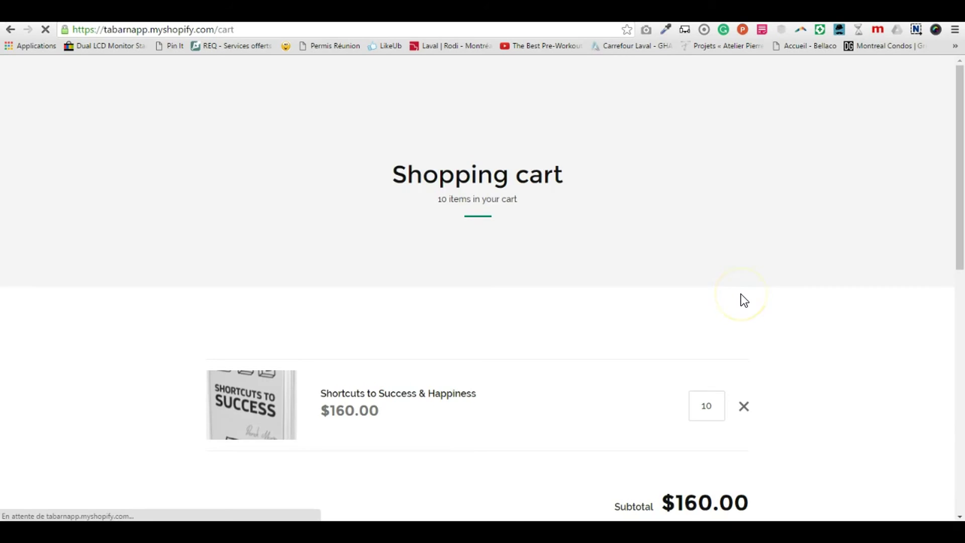
- Change the cart quantity from 10 to 3 ($48.00 subtotal) and proceed to checkout
scroll(744, 300, "down", 1)
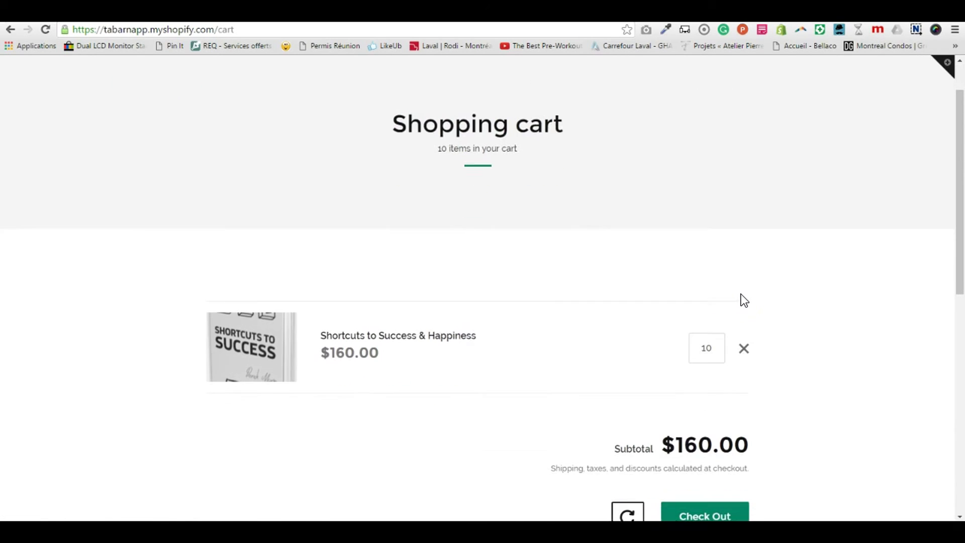
double_click(711, 346)
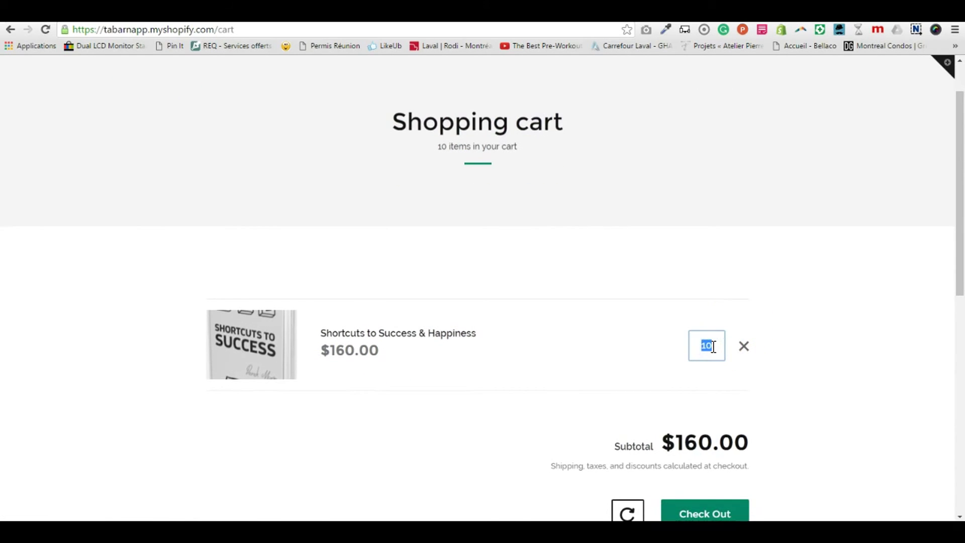
type("3")
scroll(862, 342, "down", 5)
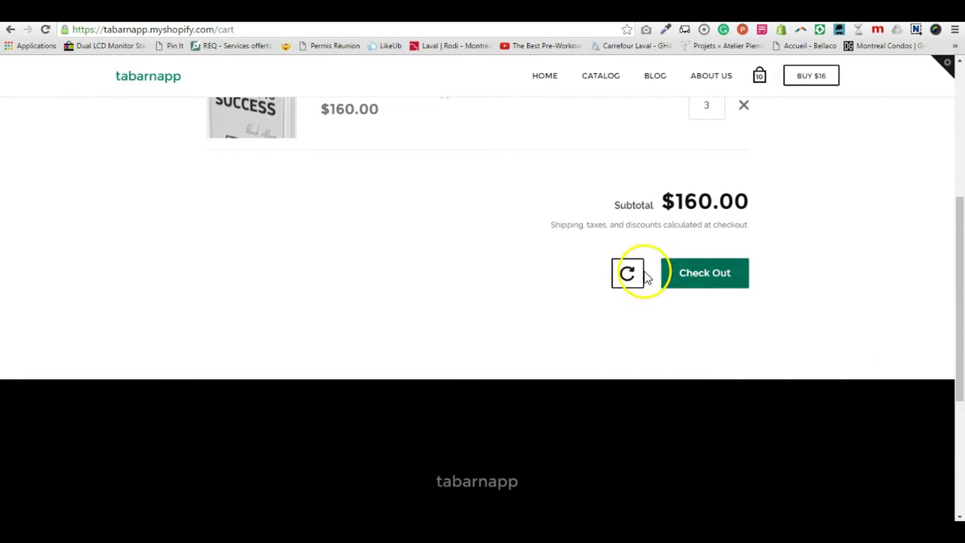
left_click(627, 273)
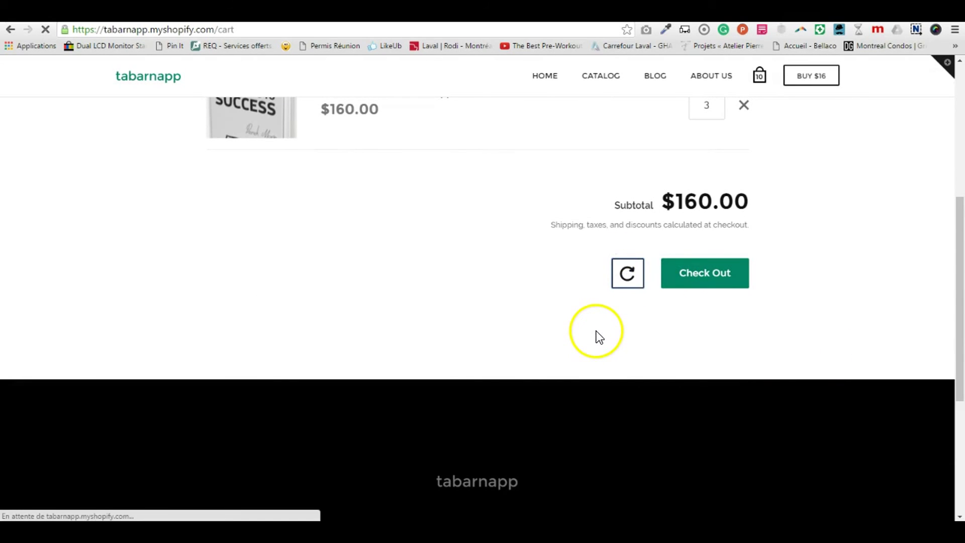
scroll(613, 300, "down", 3)
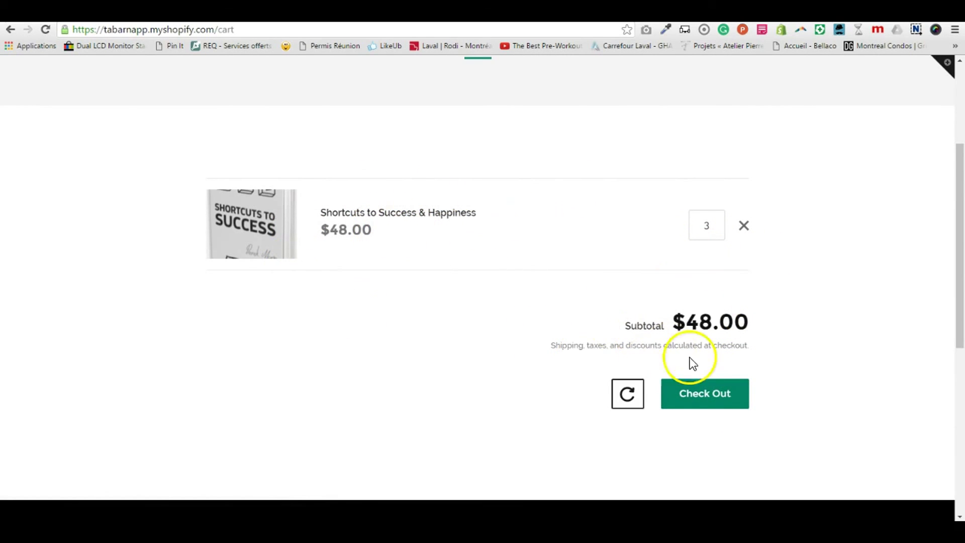
left_click(724, 397)
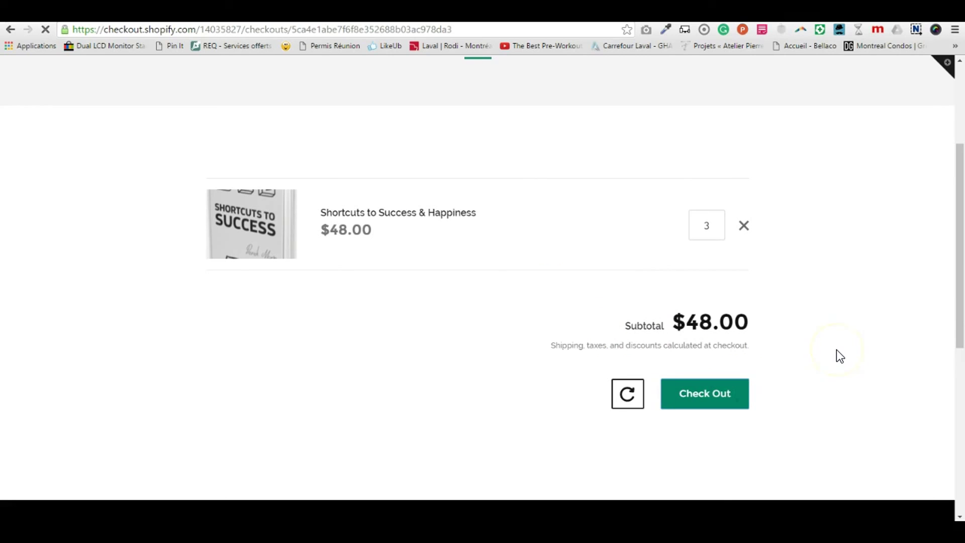